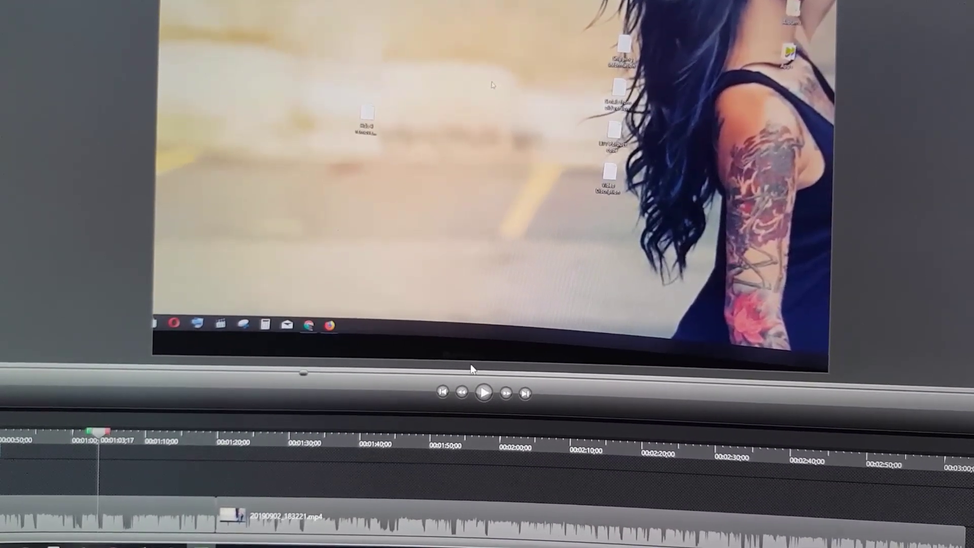
- Start playing the recorded clip in the video editor preview
left_click(489, 391)
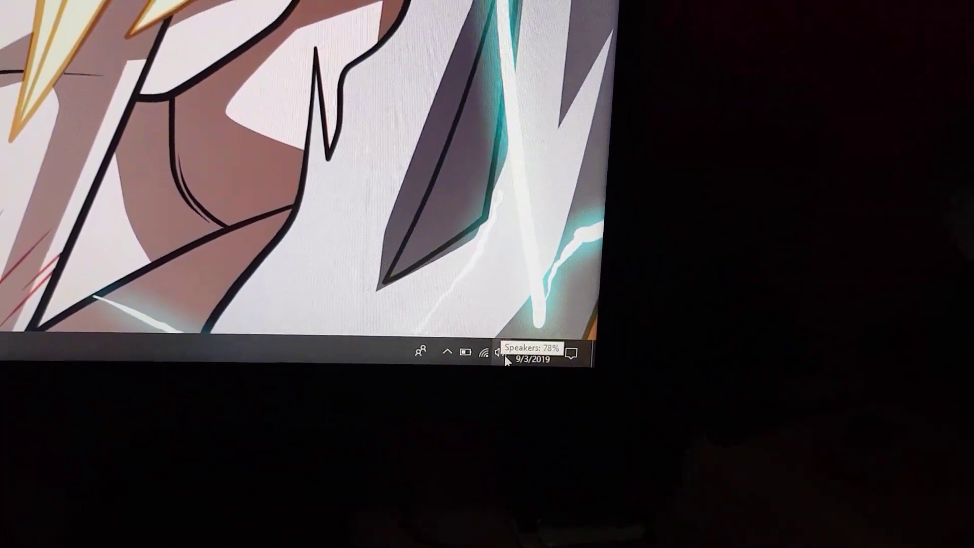
mouse_move(492, 351)
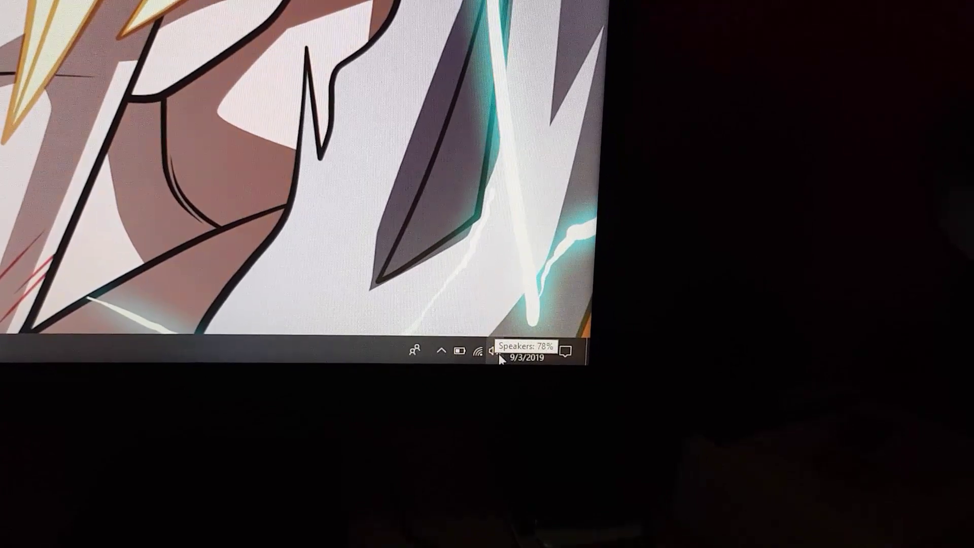
- Open Sounds from the speaker tray icon and select the Speakers playback device
right_click(500, 353)
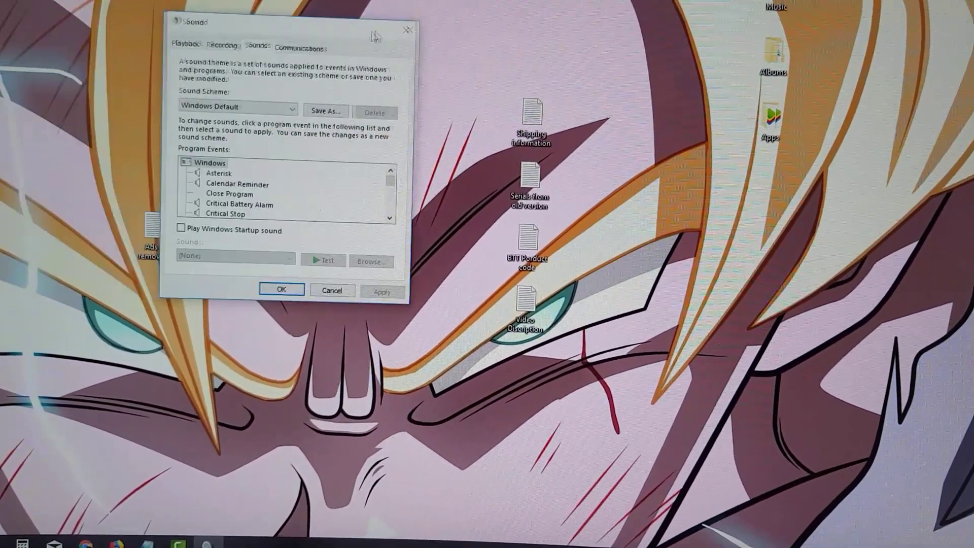
left_click_drag(426, 72, 496, 149)
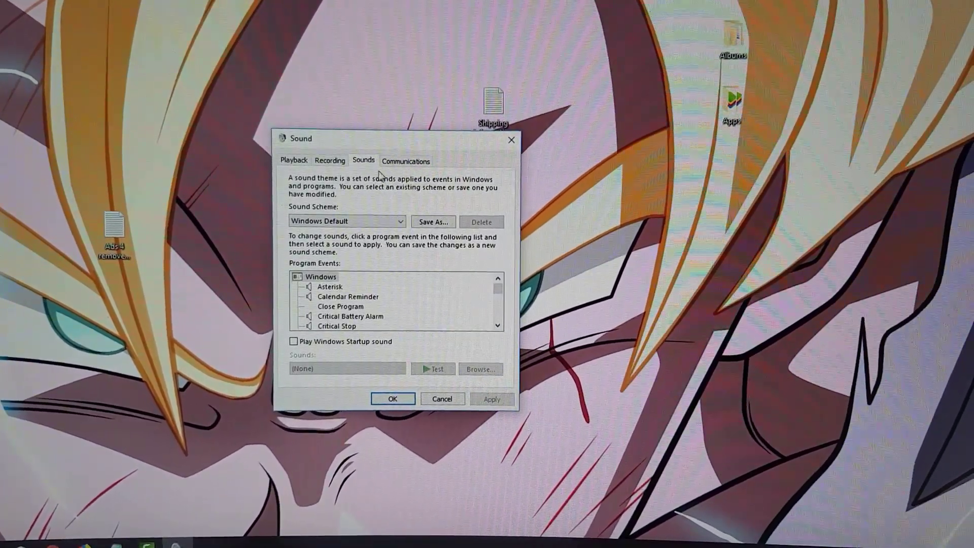
left_click(296, 160)
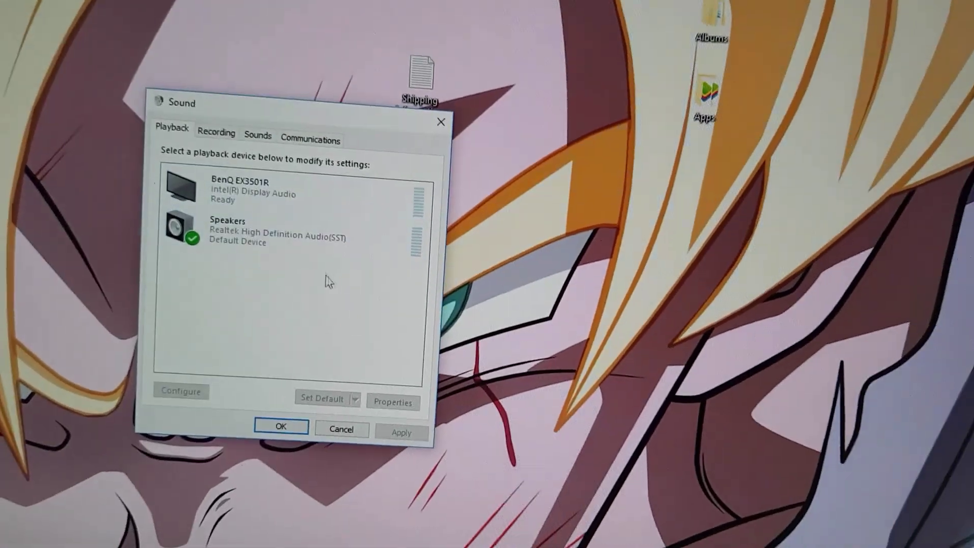
left_click(186, 227)
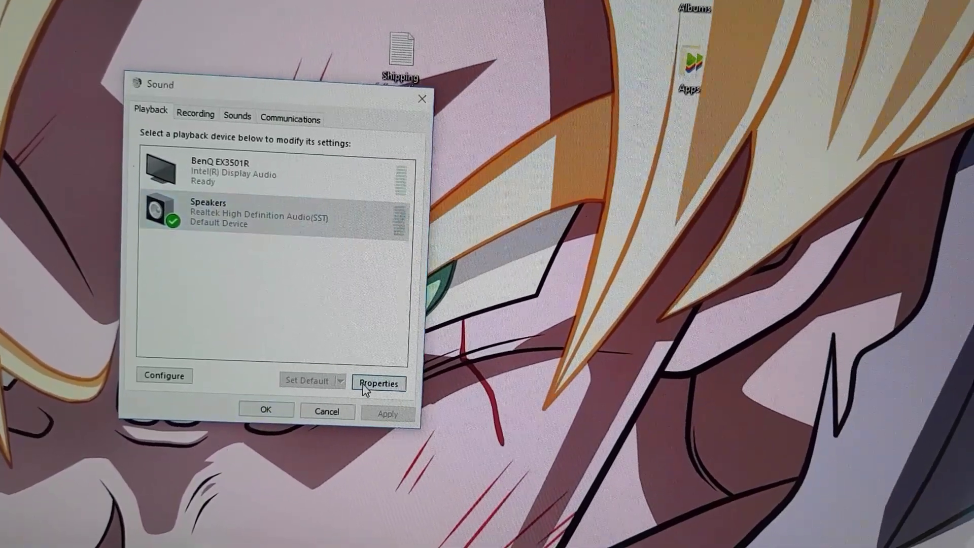
- Apply a 16 bit, 44100 Hz default format to Speakers, accepting the in-use warning
left_click(380, 386)
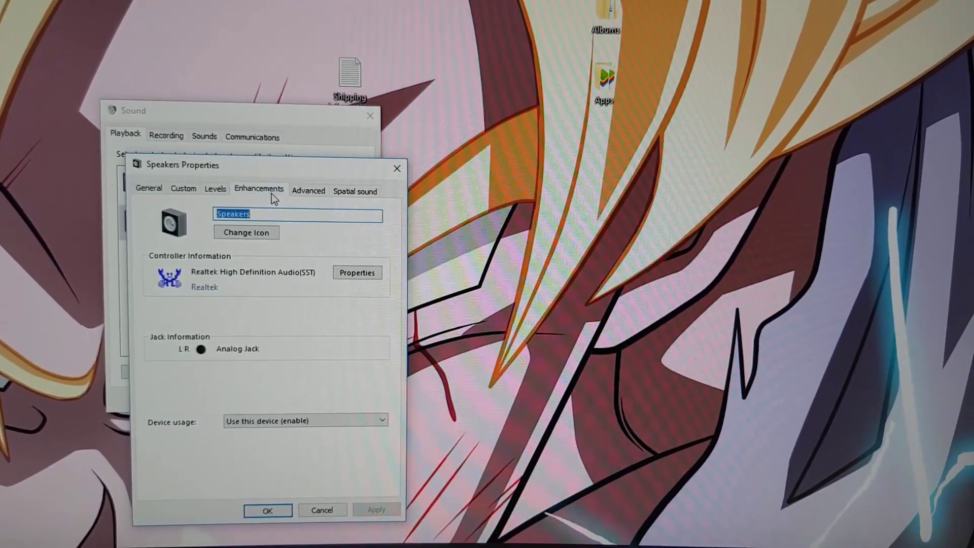
left_click(259, 191)
left_click(308, 192)
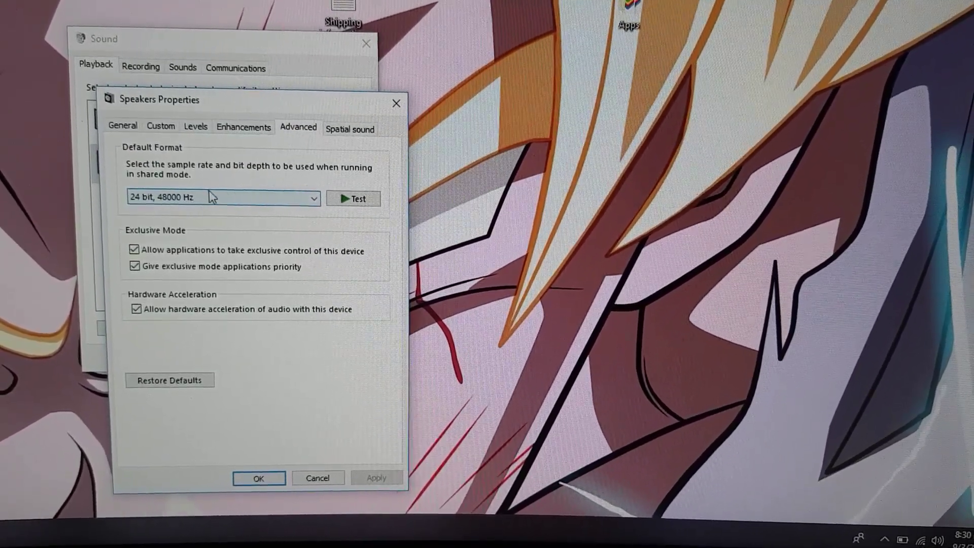
left_click(215, 201)
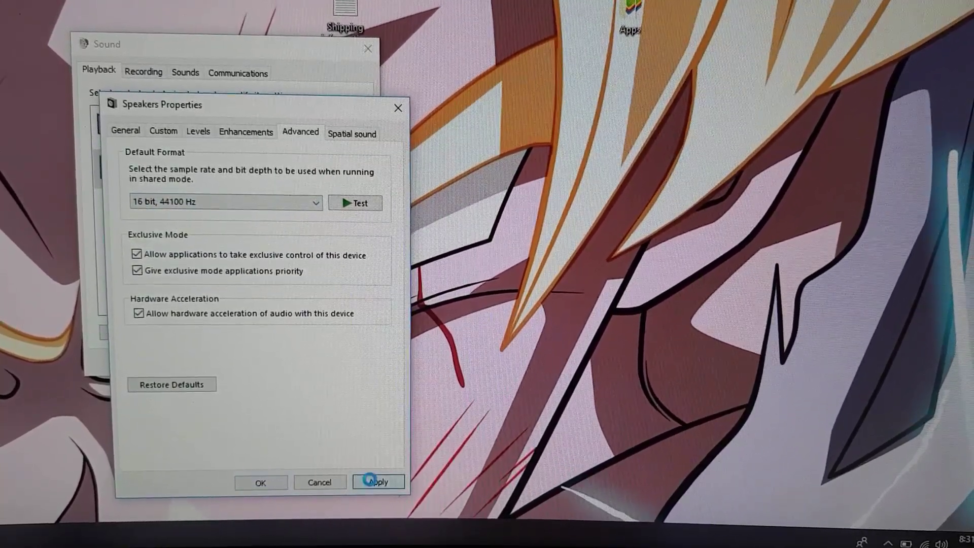
left_click(371, 480)
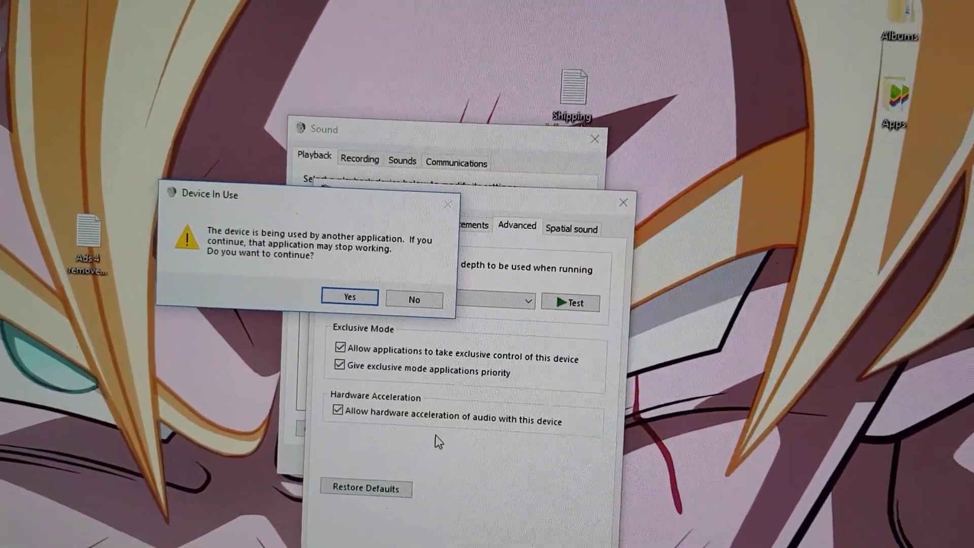
left_click(346, 288)
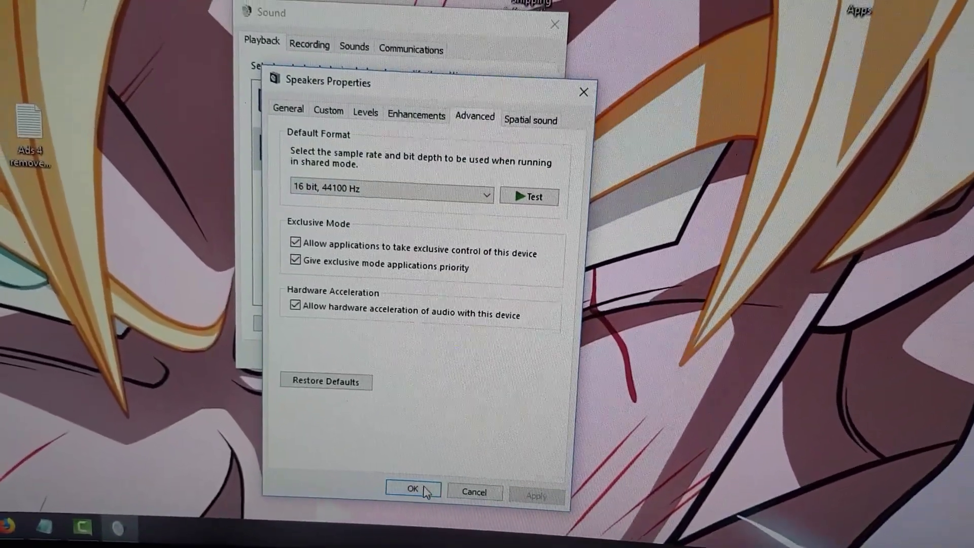
- Untick 'Allow applications to take exclusive control of this device' for Speakers and apply
left_click(405, 467)
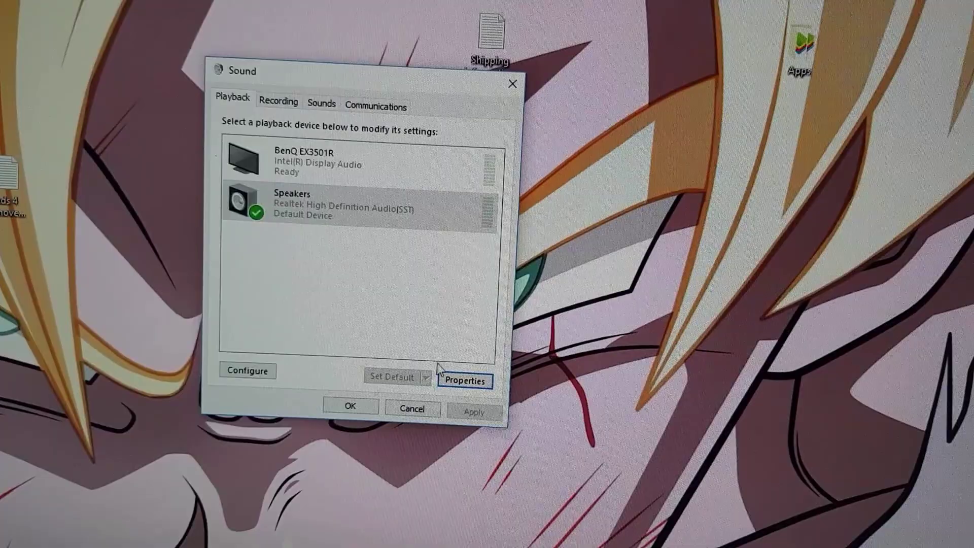
left_click(464, 383)
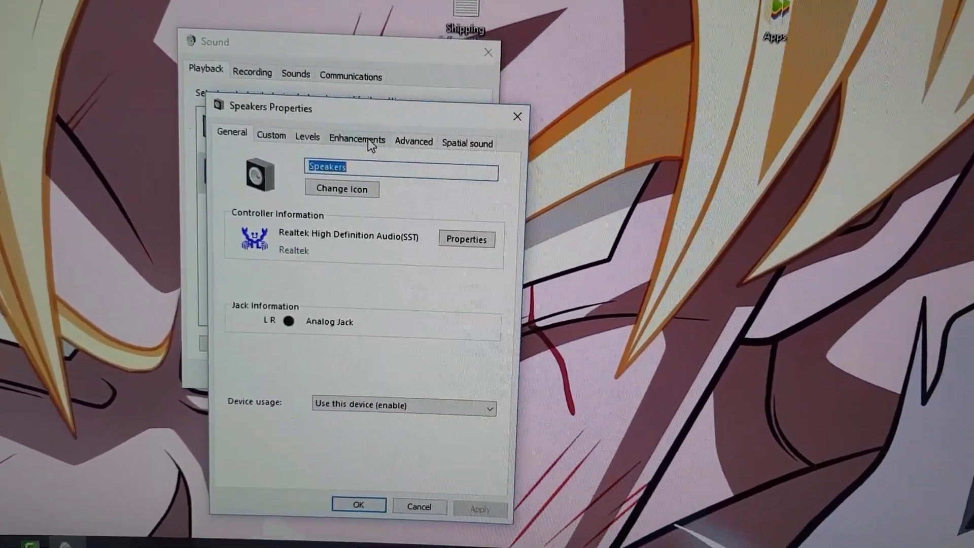
left_click(399, 143)
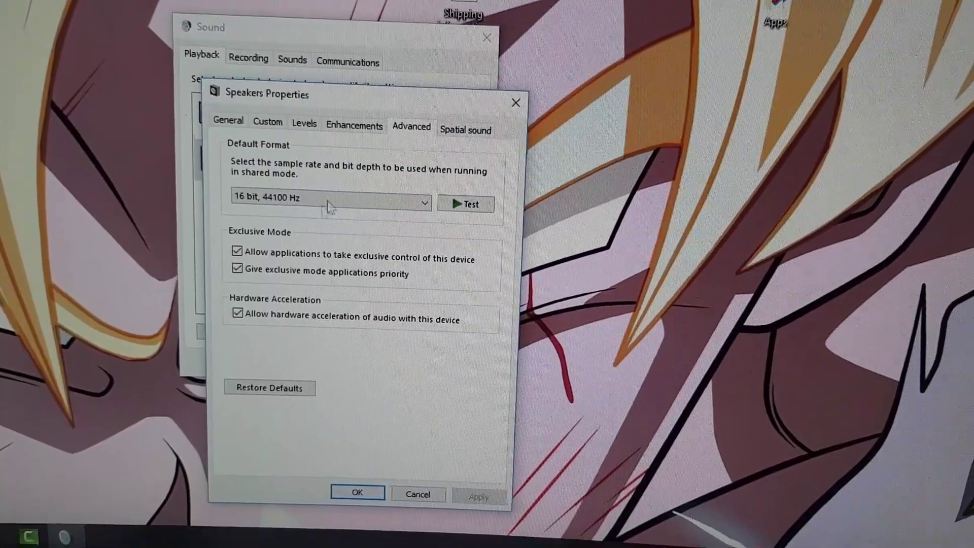
left_click(237, 246)
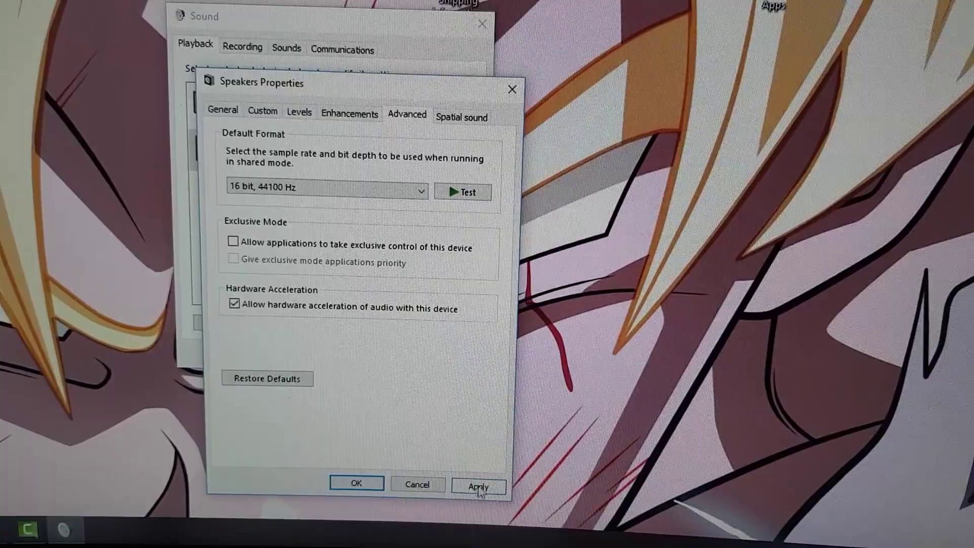
left_click(479, 487)
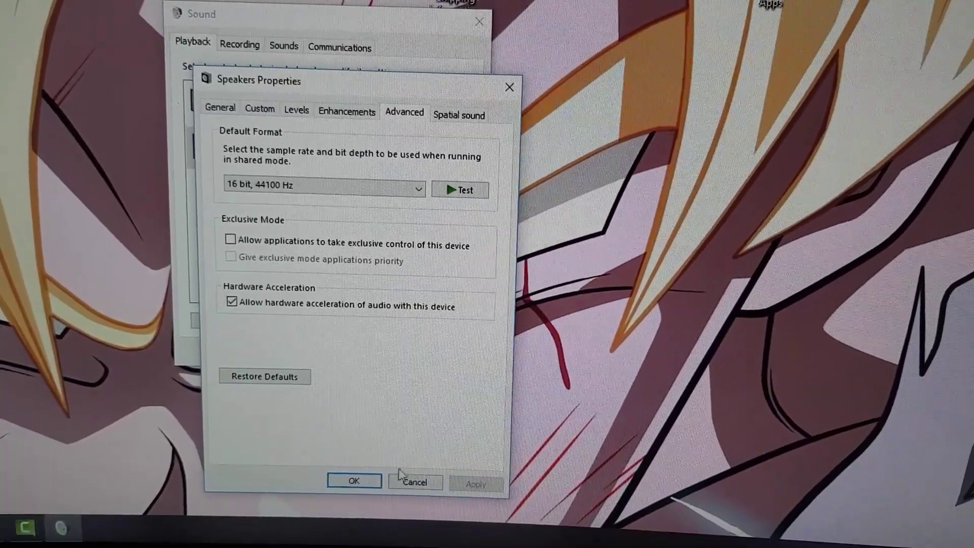
- Tick 'Disable all sound effects' in the Speakers Enhancements settings and confirm with OK
left_click(353, 480)
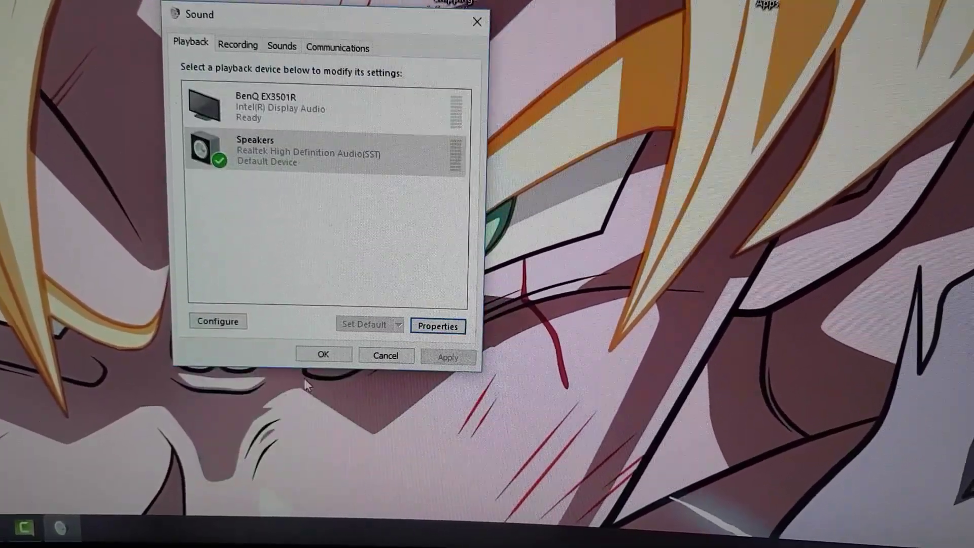
left_click(431, 331)
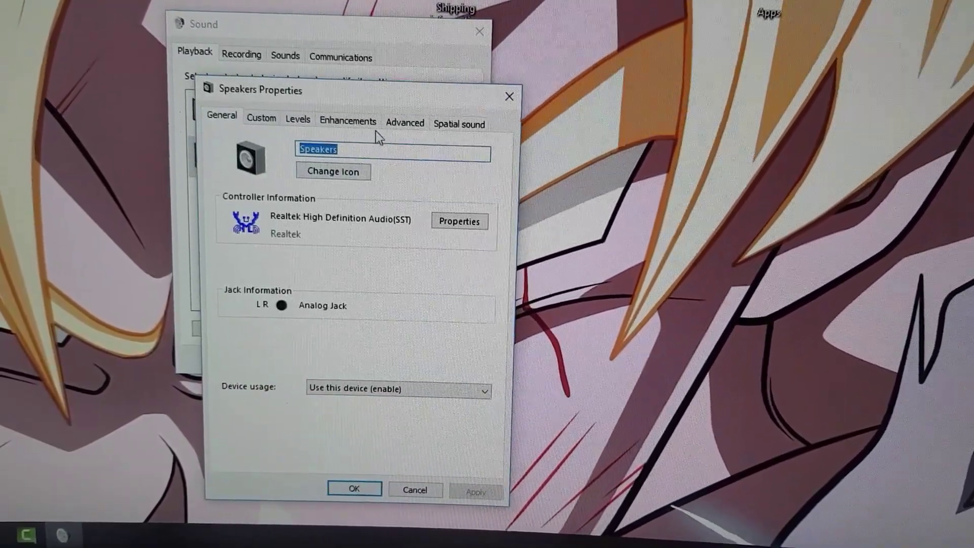
left_click(349, 122)
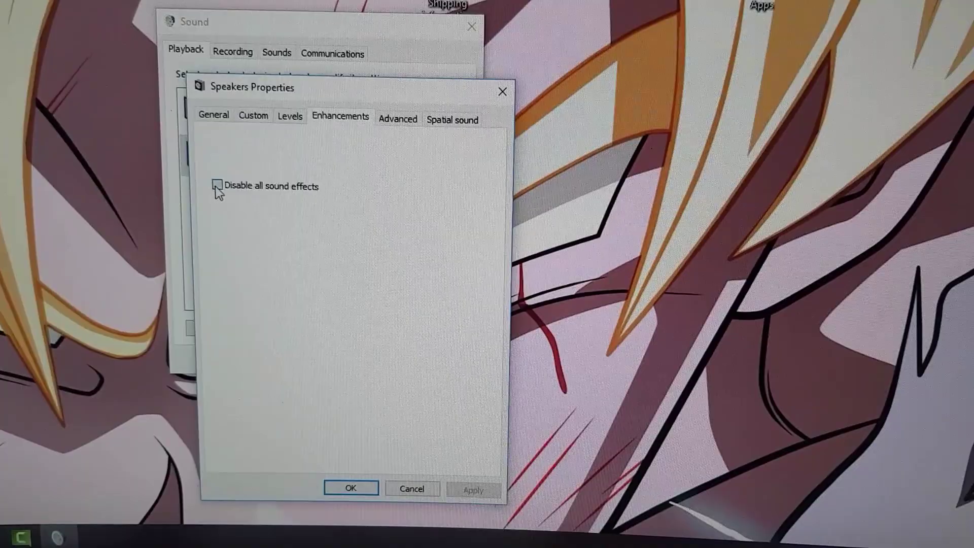
left_click(218, 186)
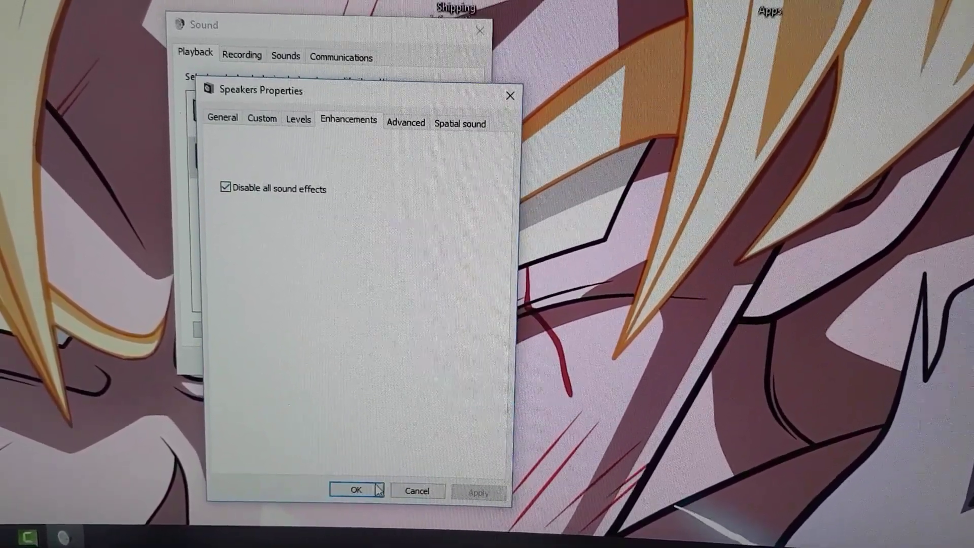
left_click(357, 491)
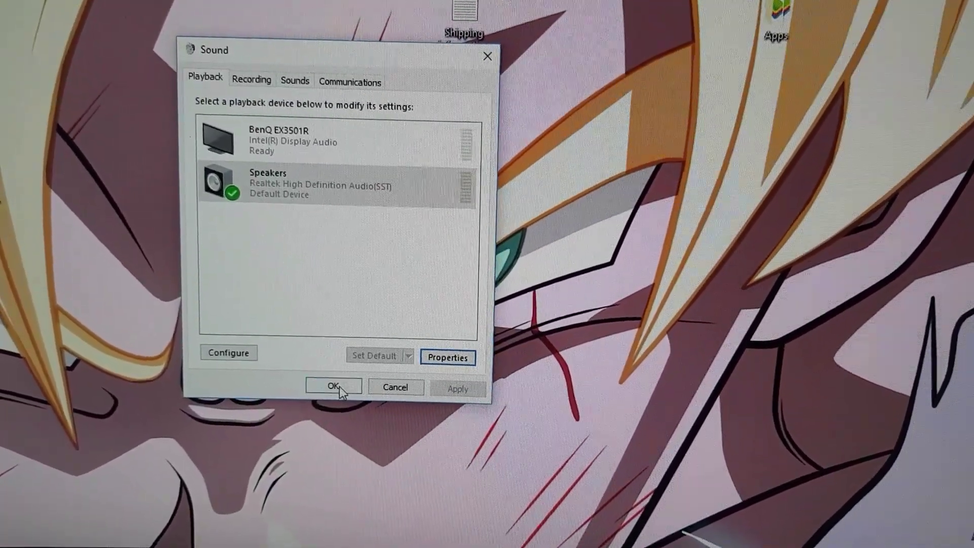
- Confirm and close the Sound dialog with OK
left_click(340, 388)
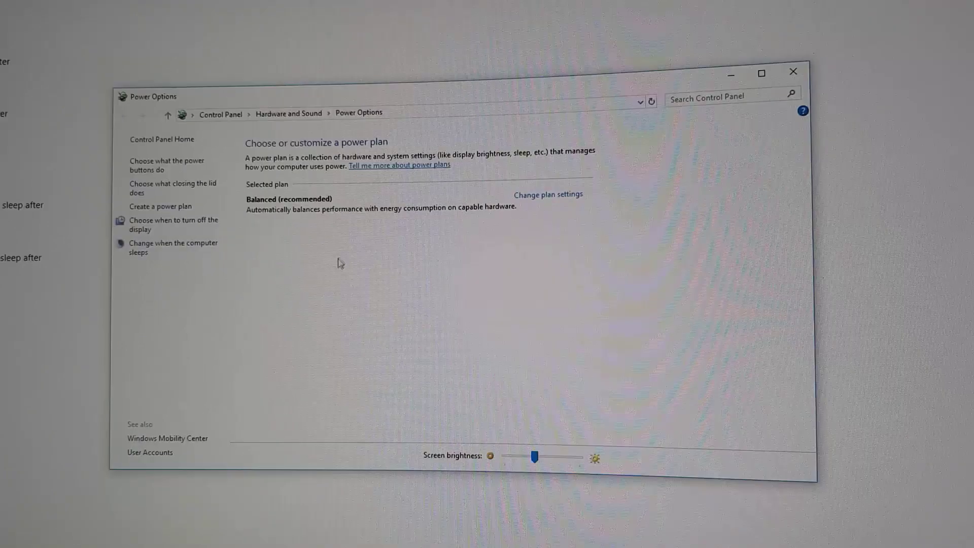
- Open 'Change advanced power settings' from the Balanced plan's 'Change plan settings' page
left_click(545, 196)
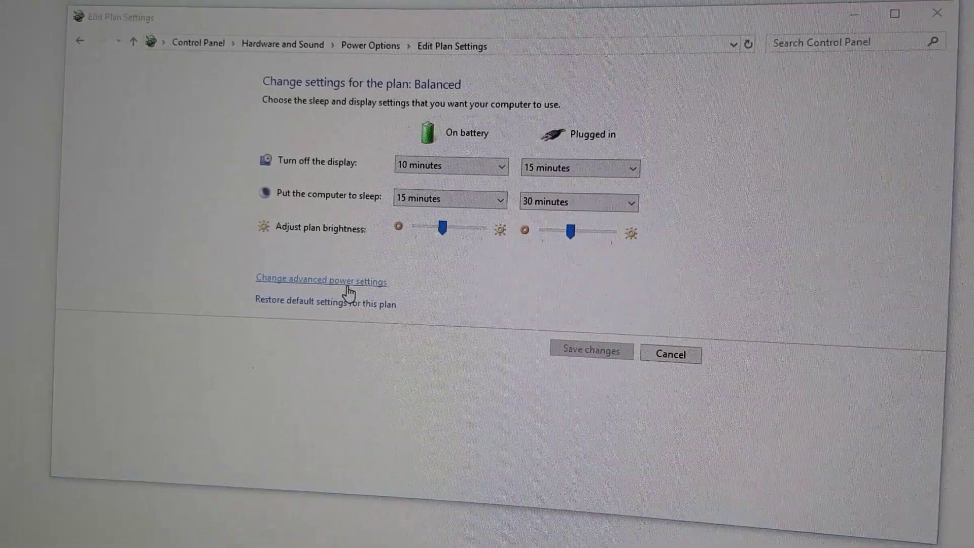
left_click(346, 275)
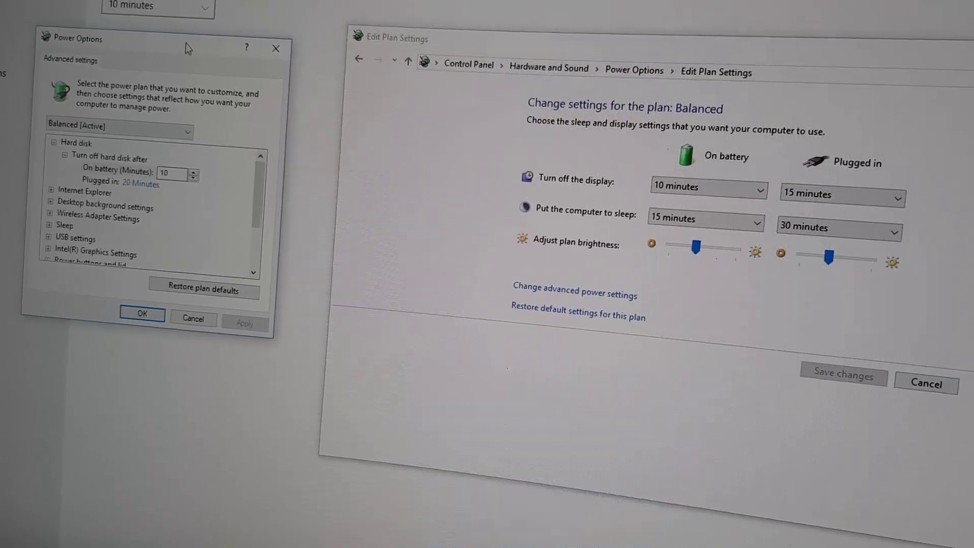
- Review the advanced settings, expanding Intel(R) Graphics Power Plan and keeping Balanced selected
left_click_drag(184, 60, 246, 173)
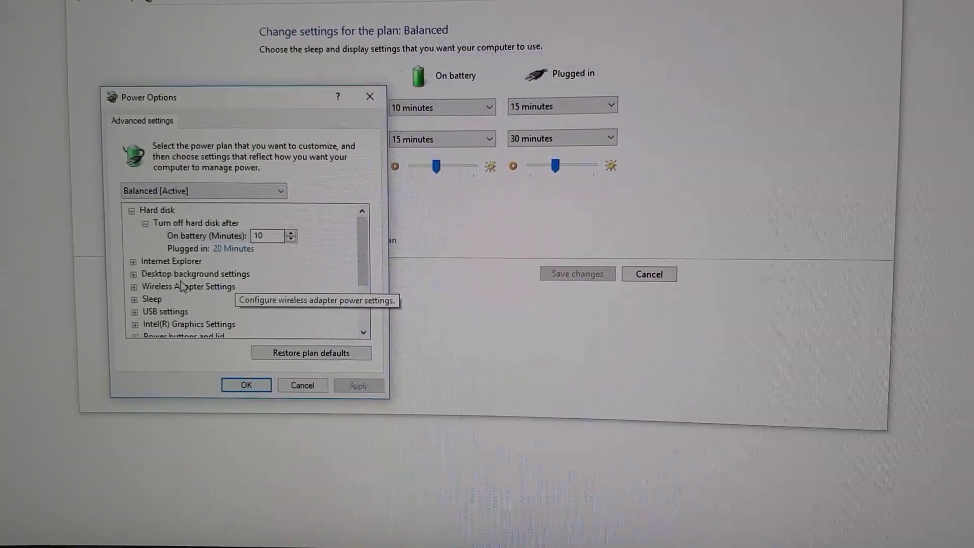
scroll(204, 296, "down", 1)
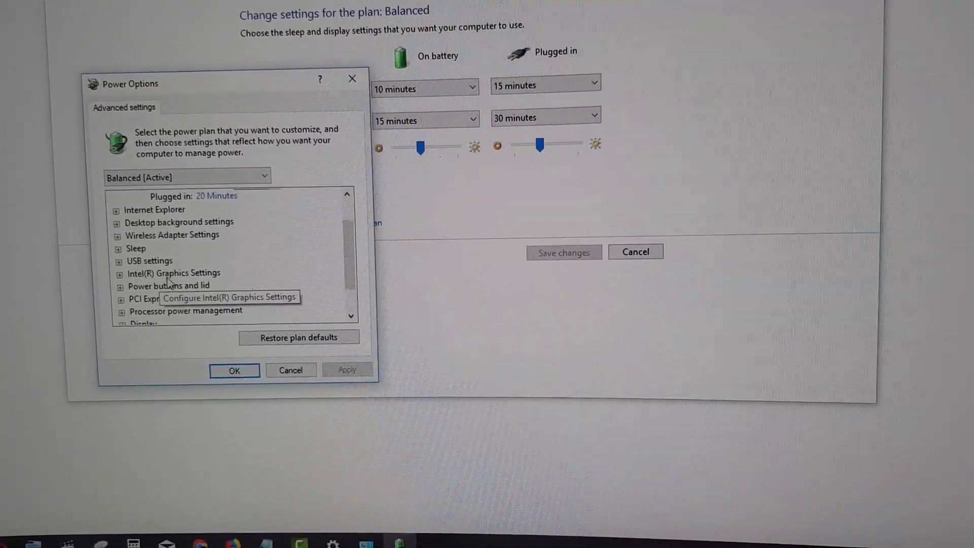
scroll(172, 282, "down", 1)
scroll(163, 261, "up", 1)
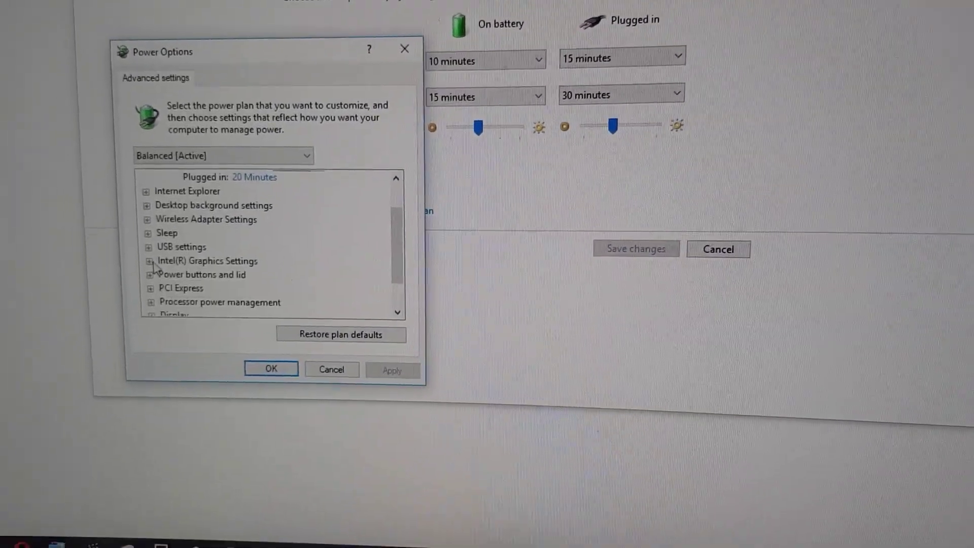
left_click(155, 249)
left_click(166, 262)
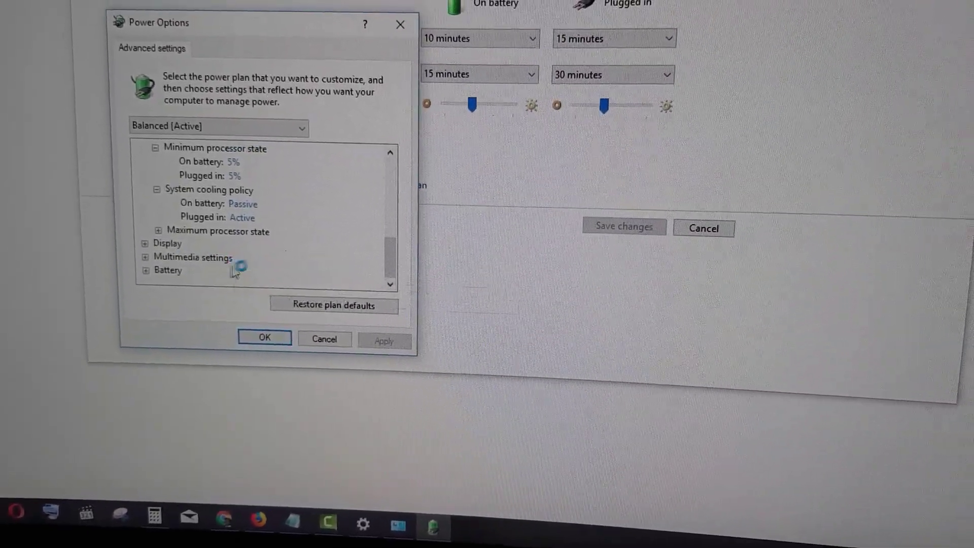
scroll(270, 248, "up", 2)
left_click(332, 308)
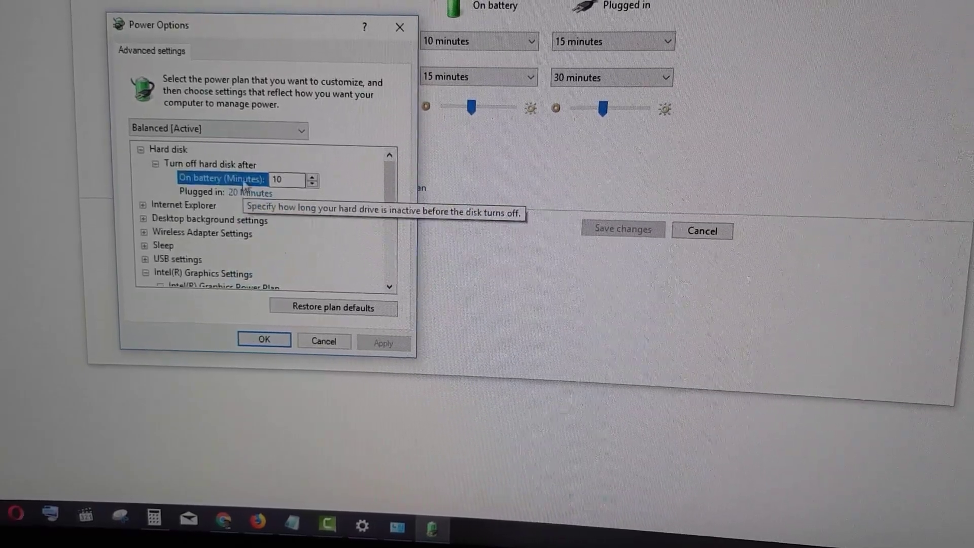
left_click(272, 134)
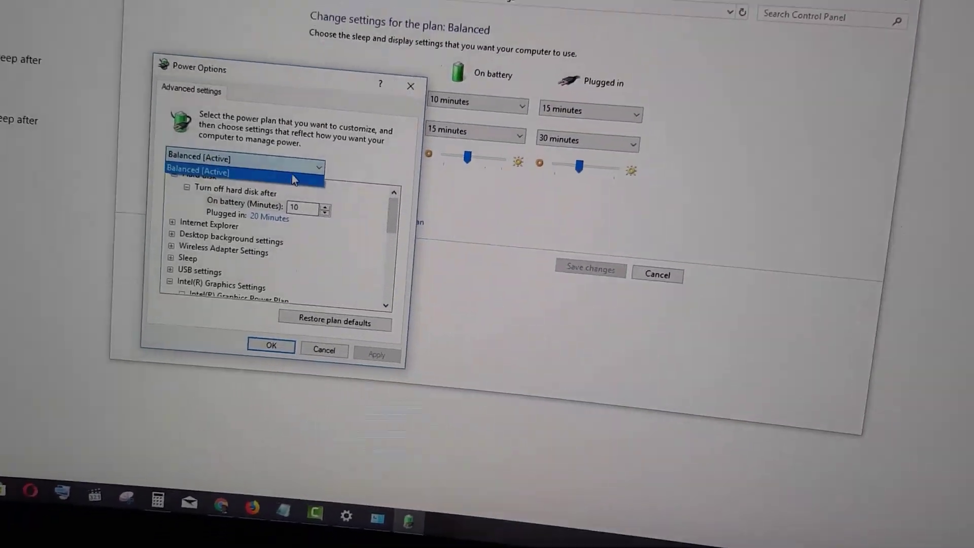
left_click(289, 198)
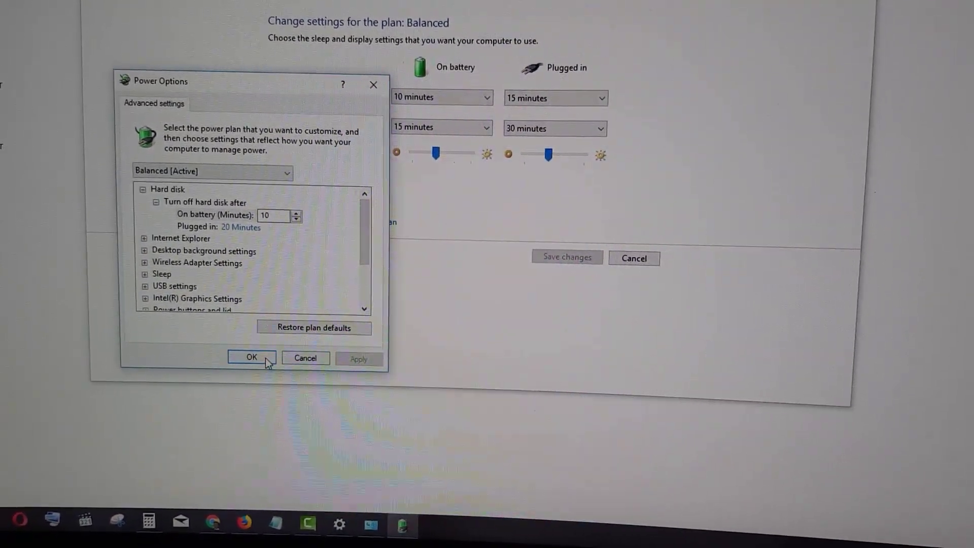
- Close the advanced power settings dialog
left_click(305, 358)
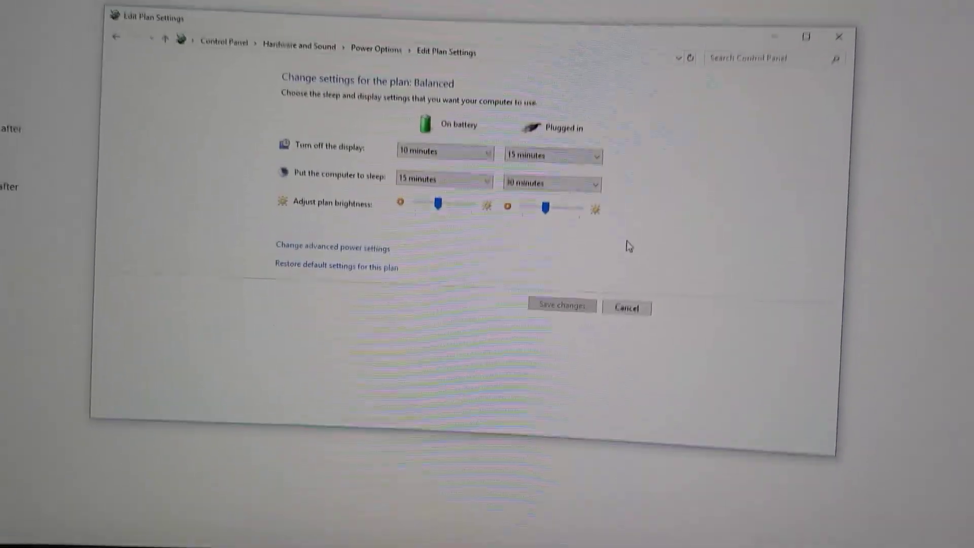